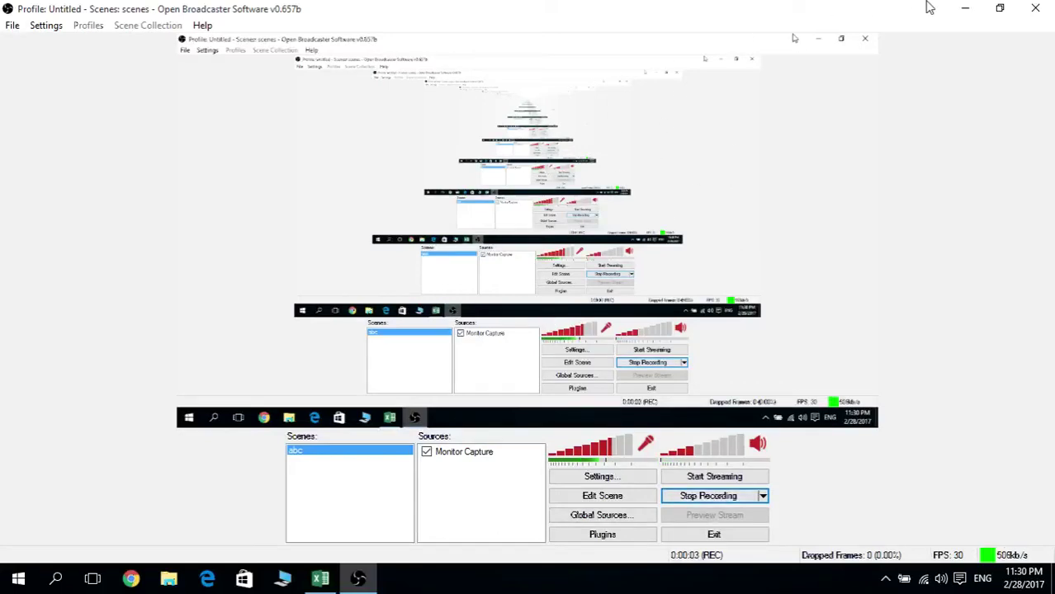
Step: Minimize OBS and bring up the regression workbook's Sheet2 NPL data table
left_click(958, 7)
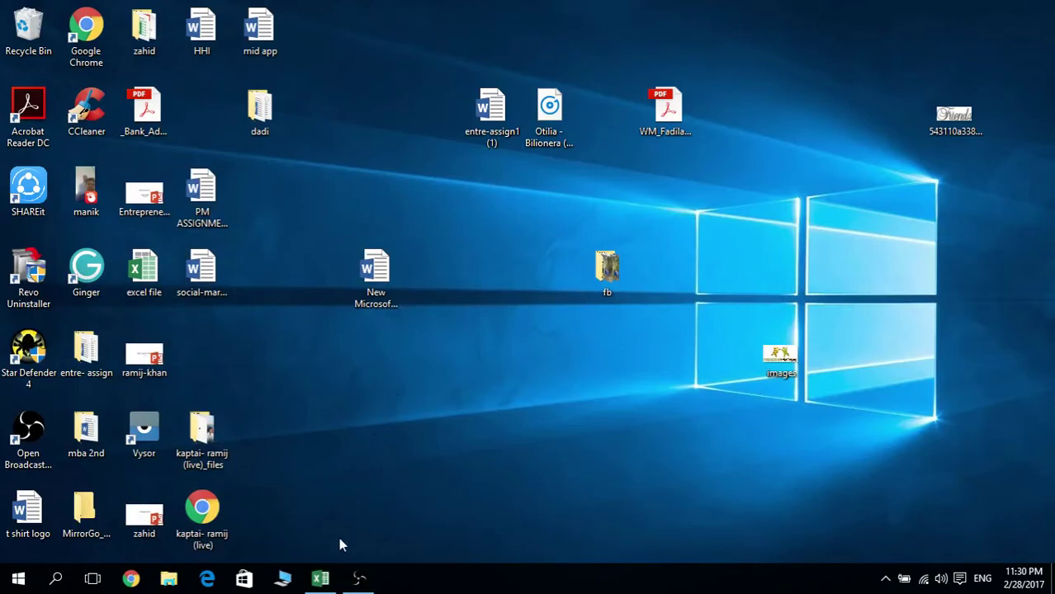
left_click(321, 579)
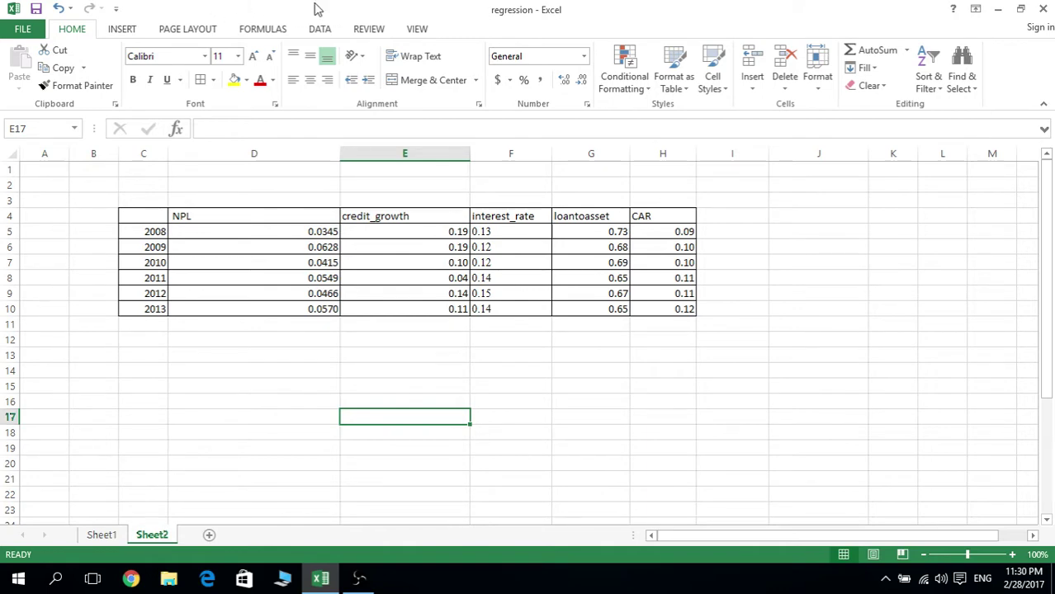
Step: Switch to the DATA ribbon and try launching the Data Analysis tools
left_click(321, 29)
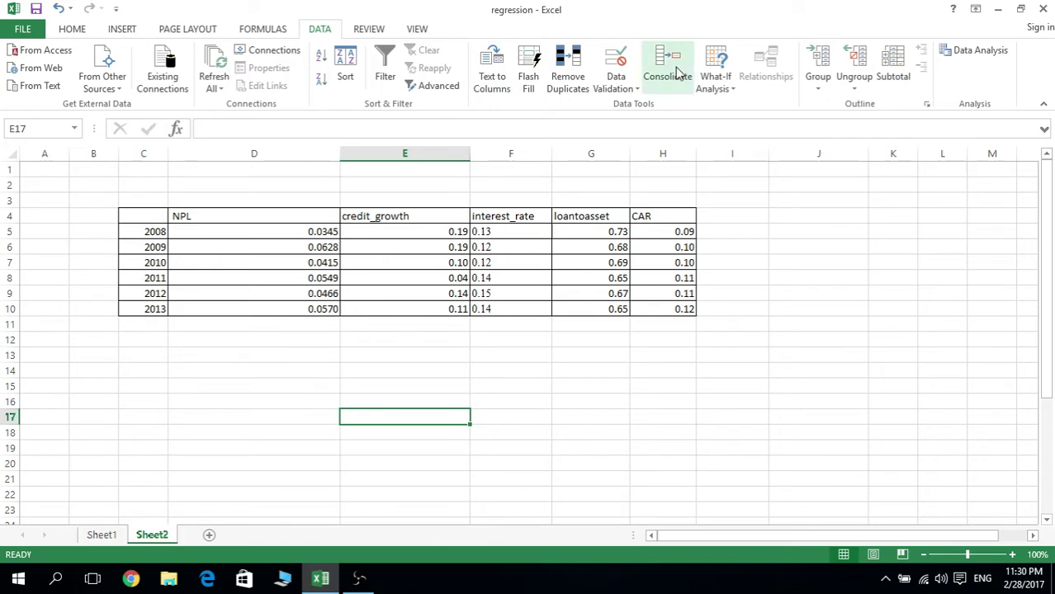
left_click(970, 63)
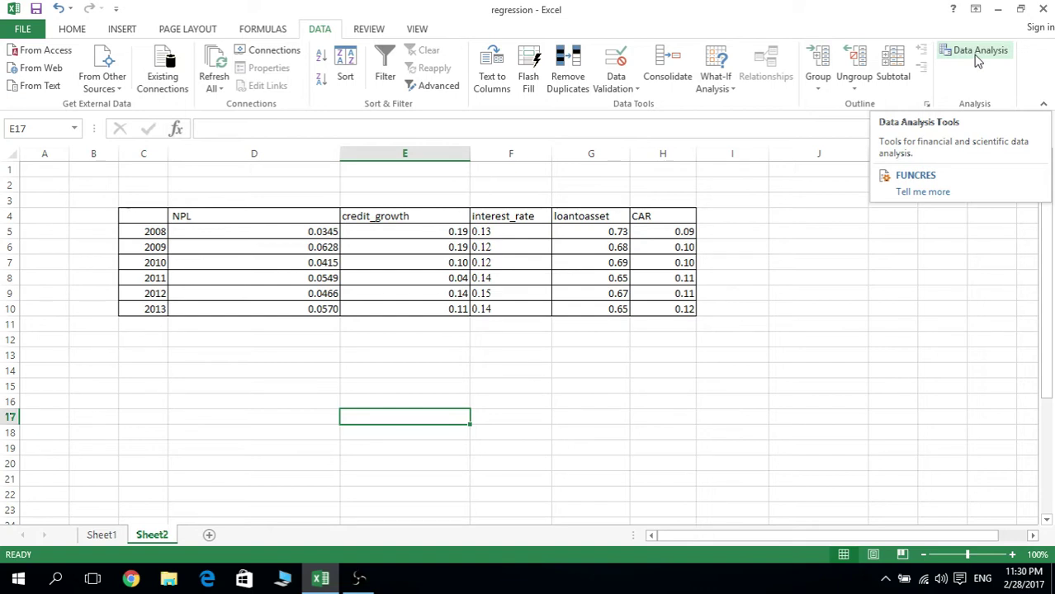
left_click(976, 60)
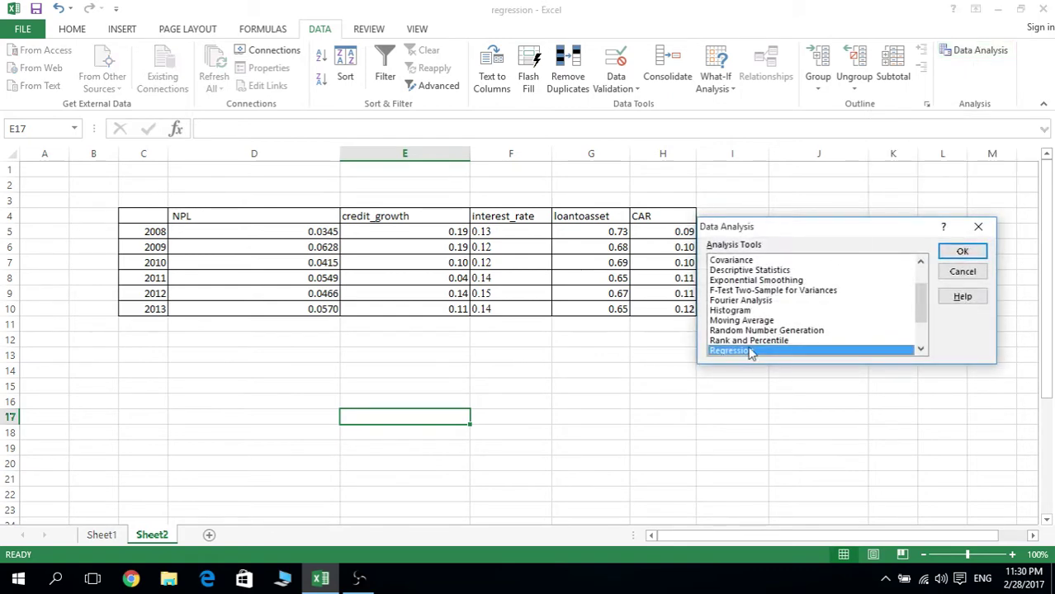
scroll(755, 303, "down", 1)
scroll(755, 303, "up", 2)
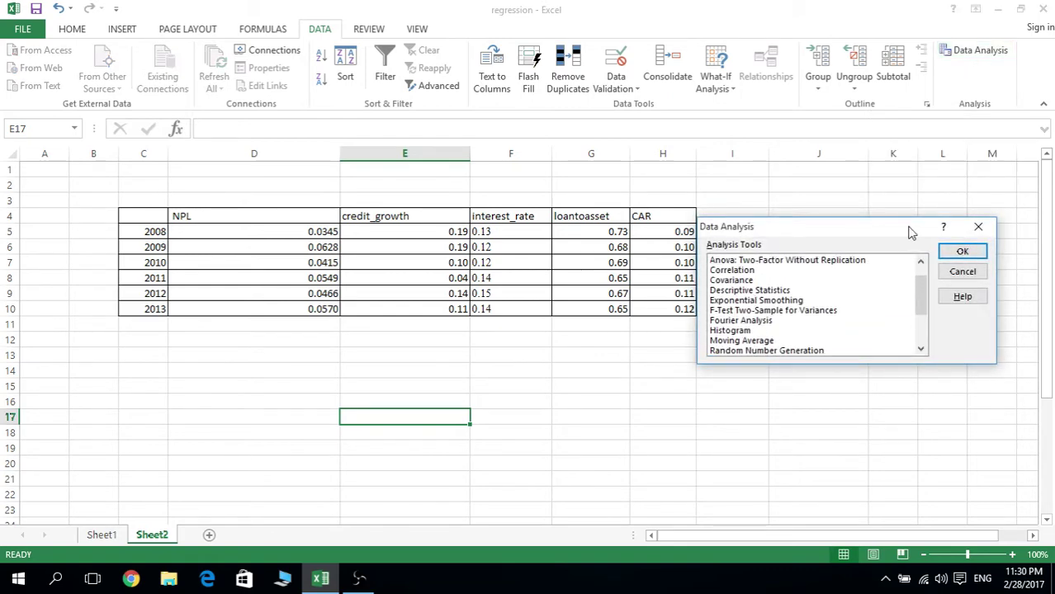
left_click(978, 226)
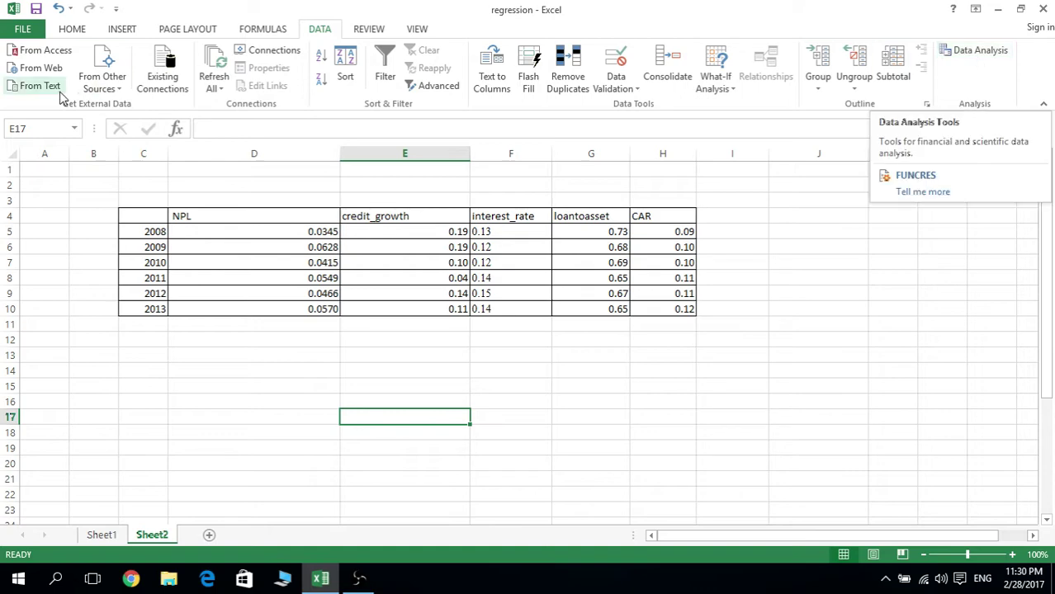
Step: Confirm the Analysis ToolPak is checked in Excel Options' Add-Ins manager
left_click(23, 30)
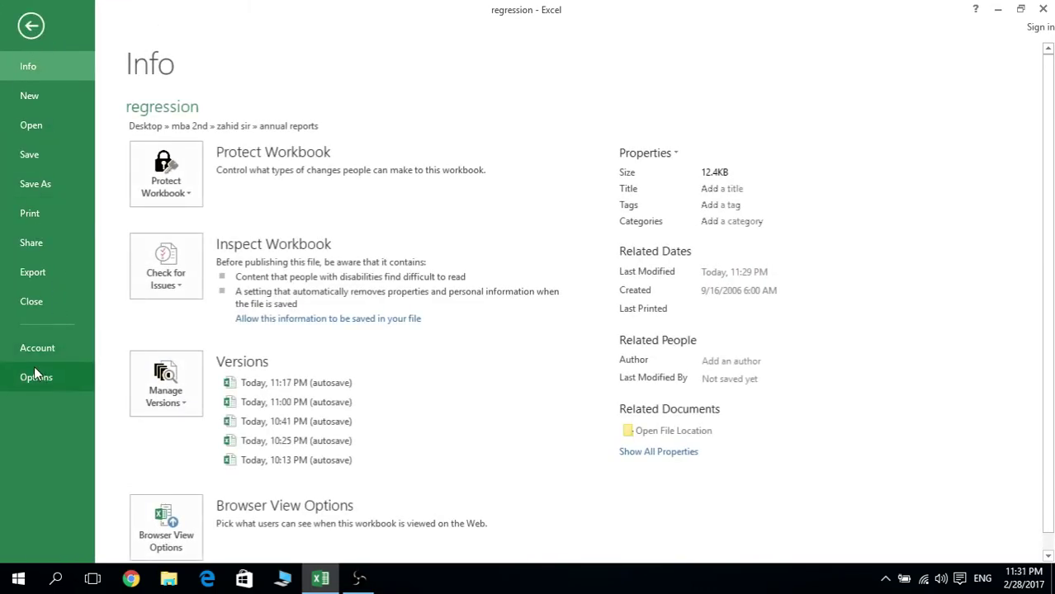
left_click(53, 377)
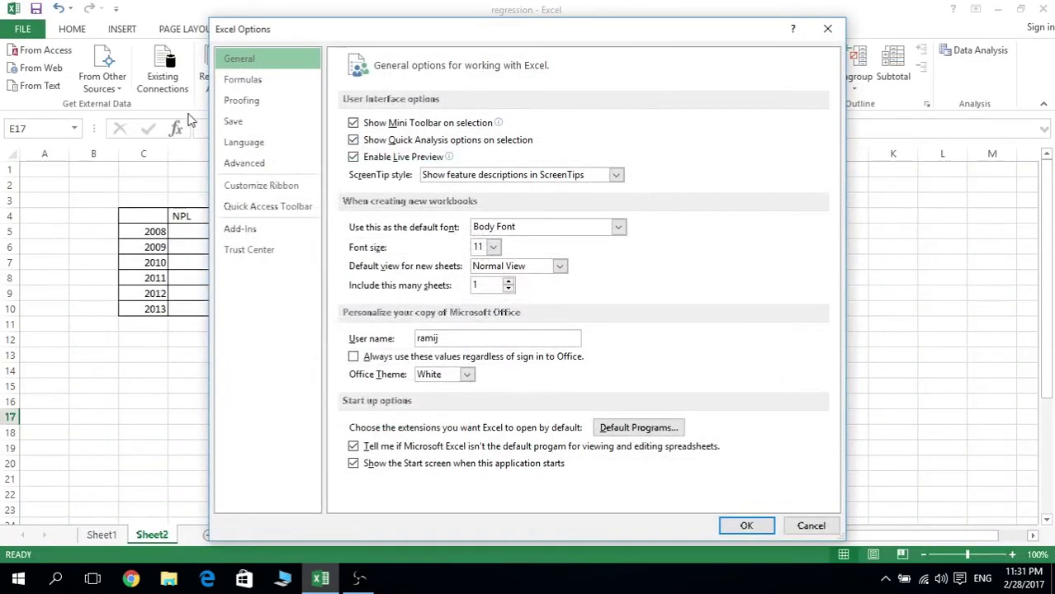
left_click(260, 235)
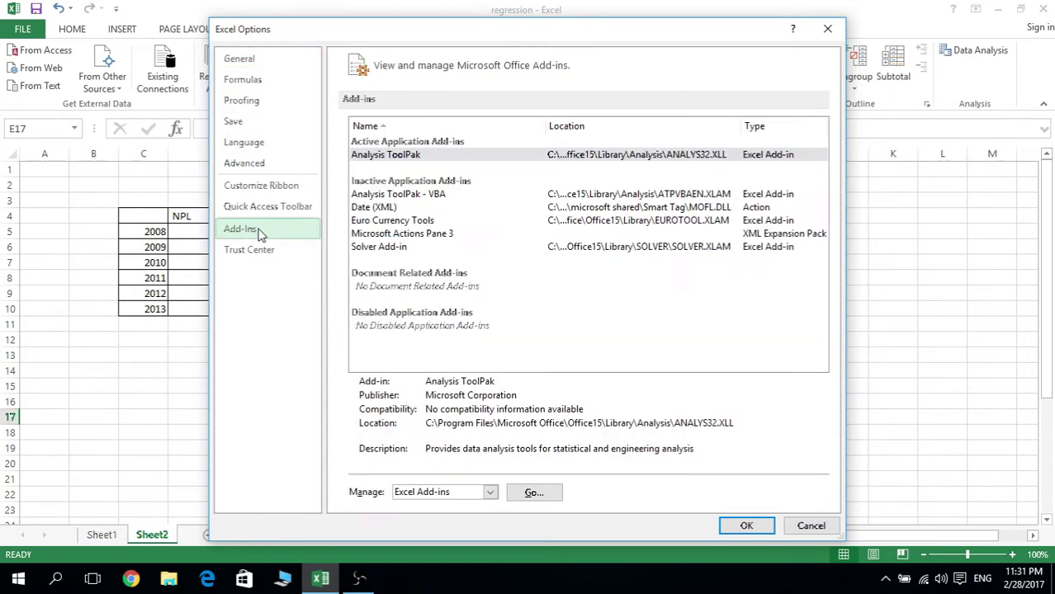
left_click(384, 157)
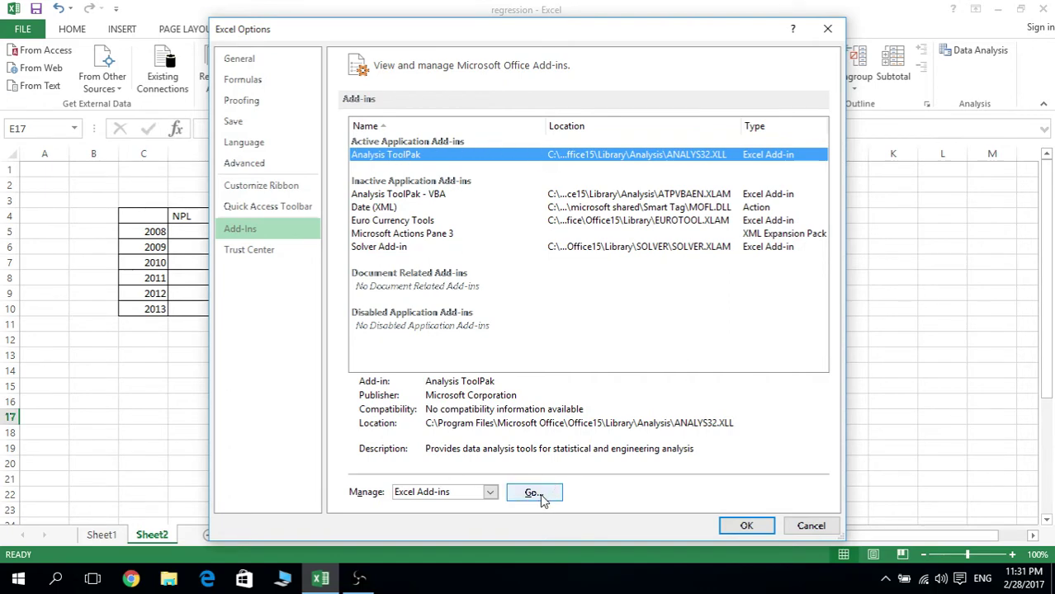
left_click(533, 494)
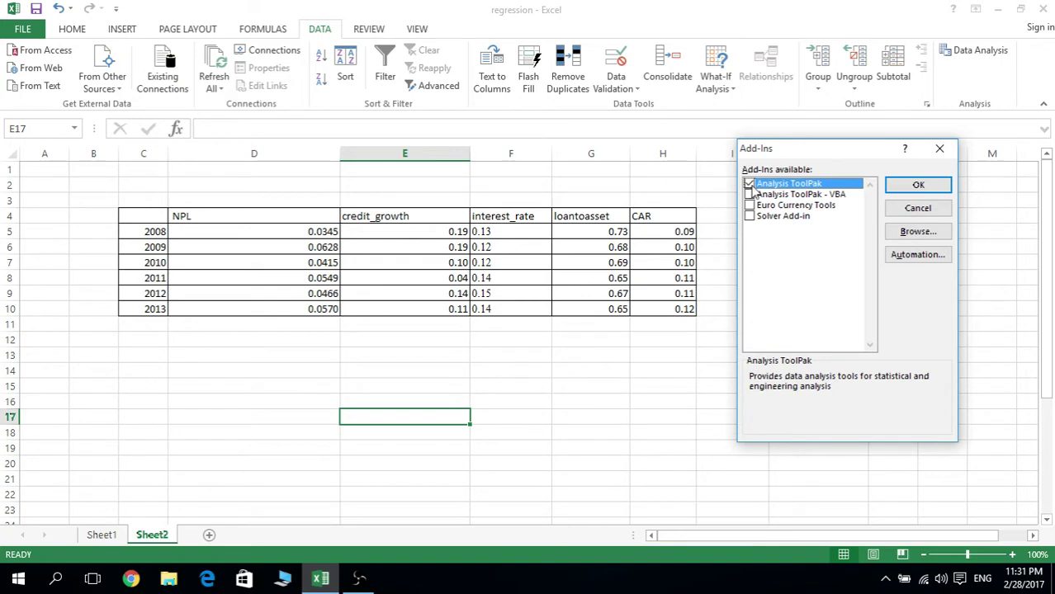
left_click(922, 189)
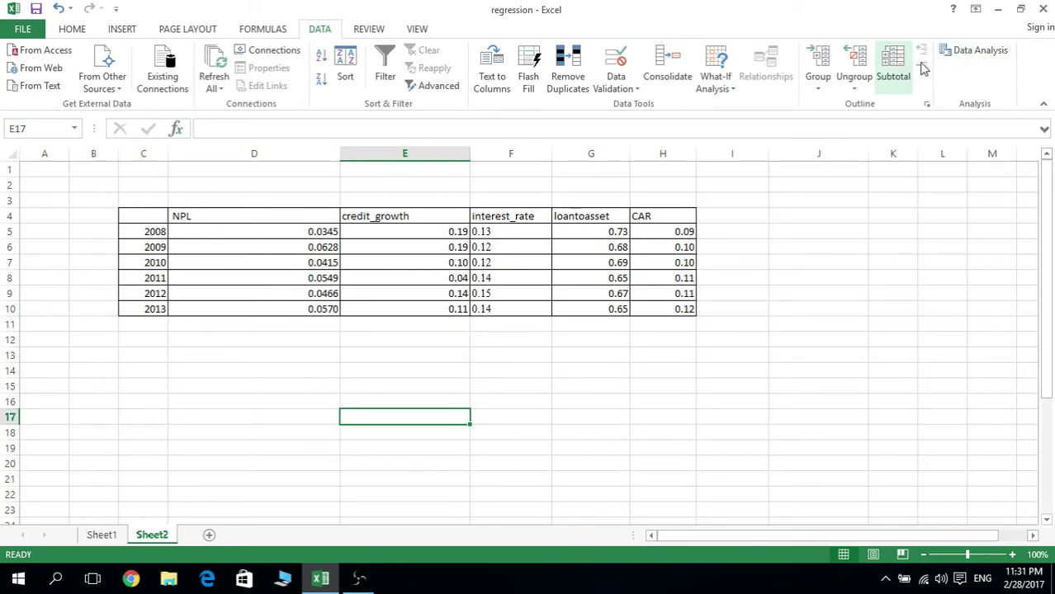
Step: Choose Regression from the Data Analysis tools list to open its dialog
left_click(994, 54)
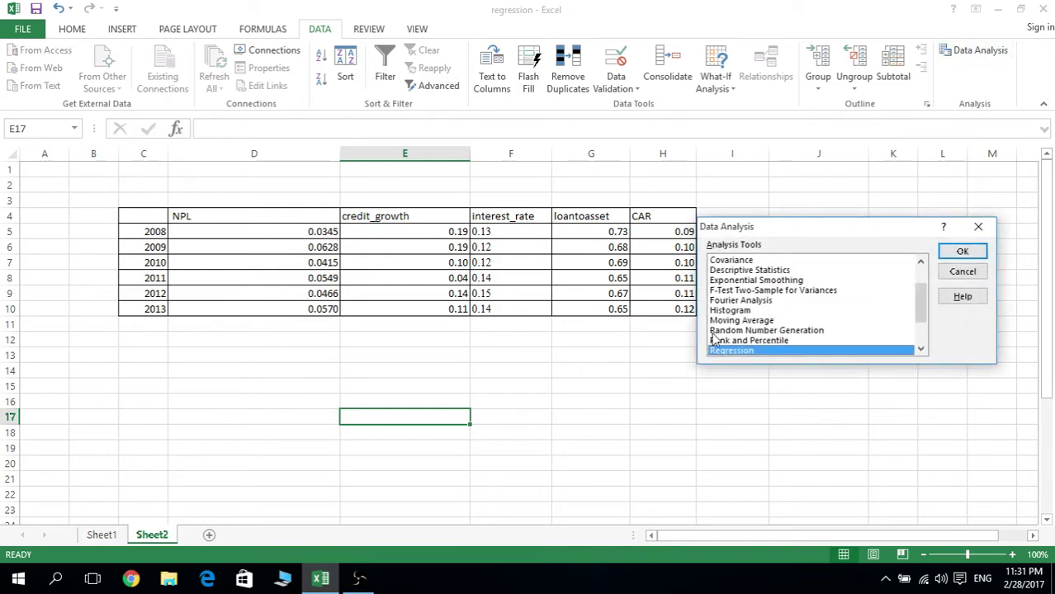
scroll(747, 302, "up", 1)
scroll(747, 302, "up", 1)
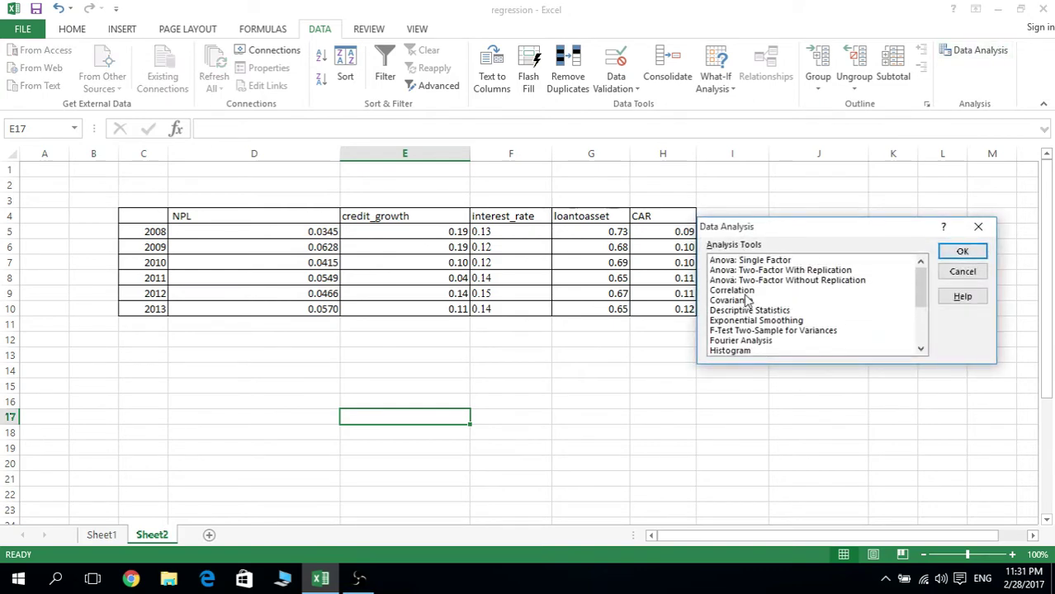
key("r")
key("e")
scroll(747, 302, "down", 1)
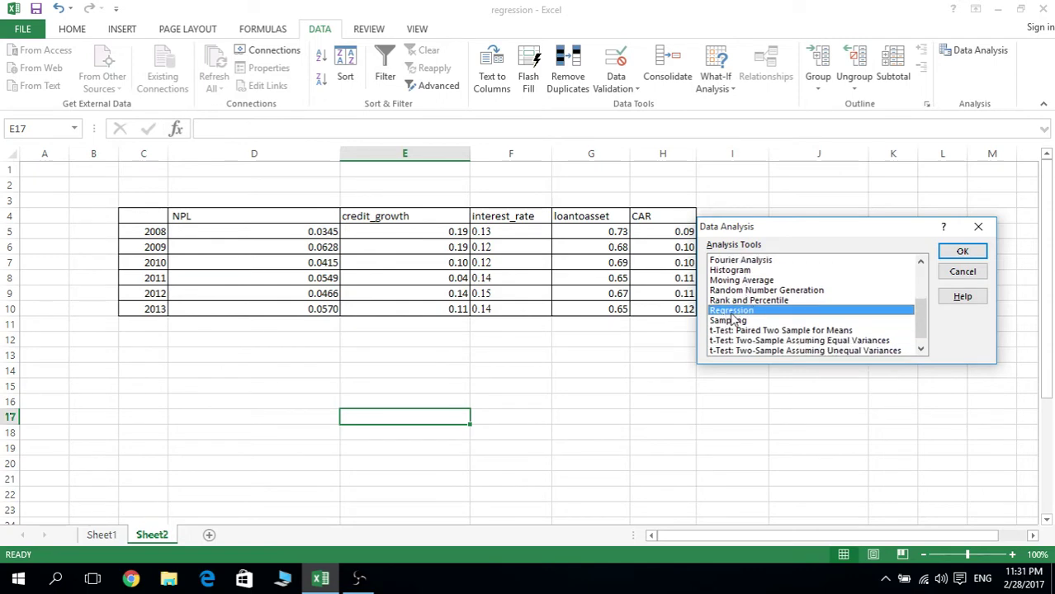
left_click(959, 252)
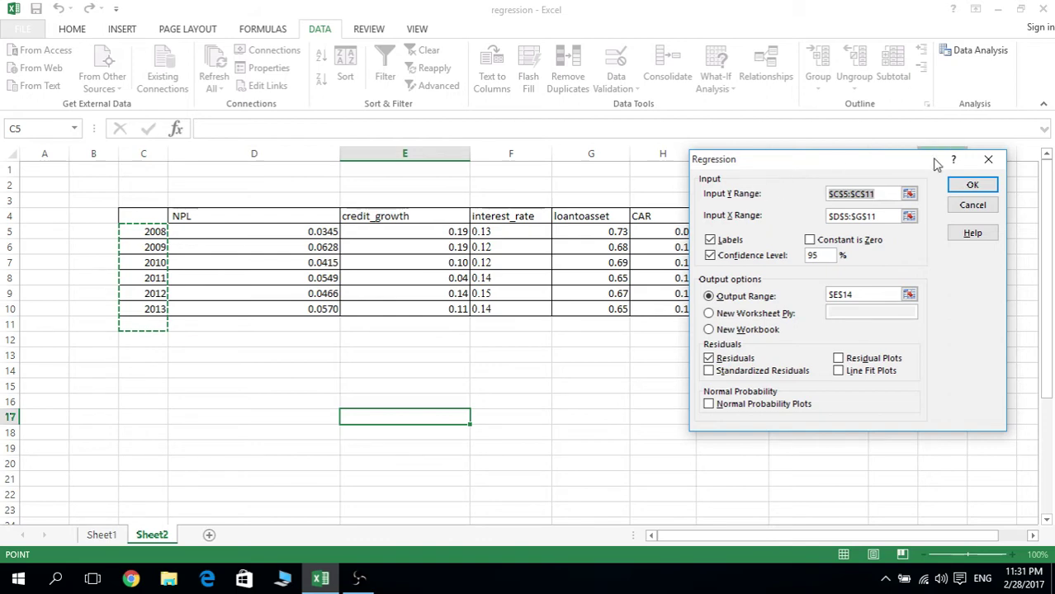
Step: Replace the Y input range $C$5:$C$11 with the NPL column $D$4:$D$10
left_click(908, 195)
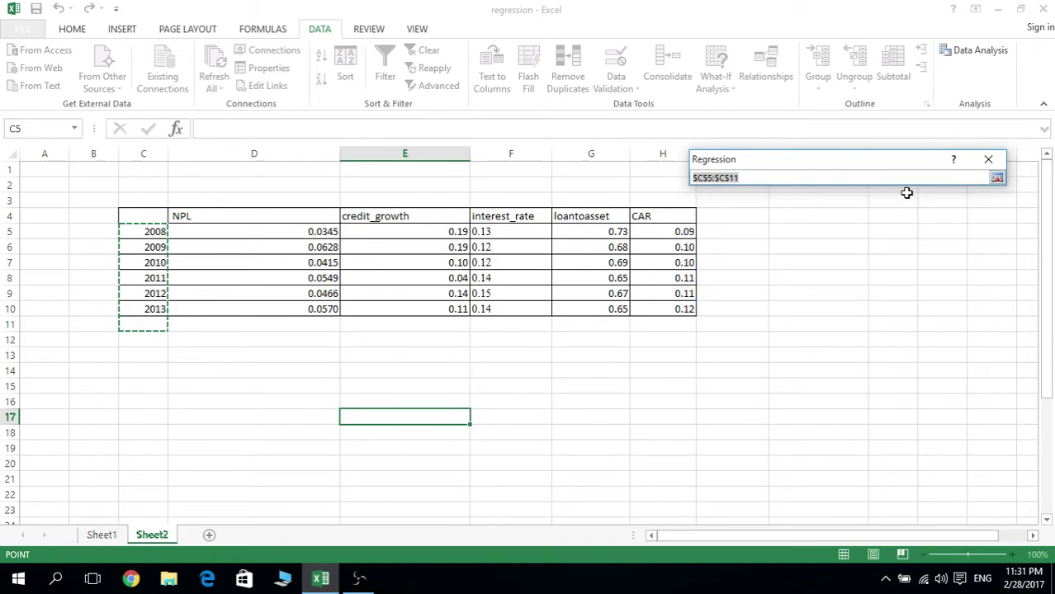
key("BackSpace")
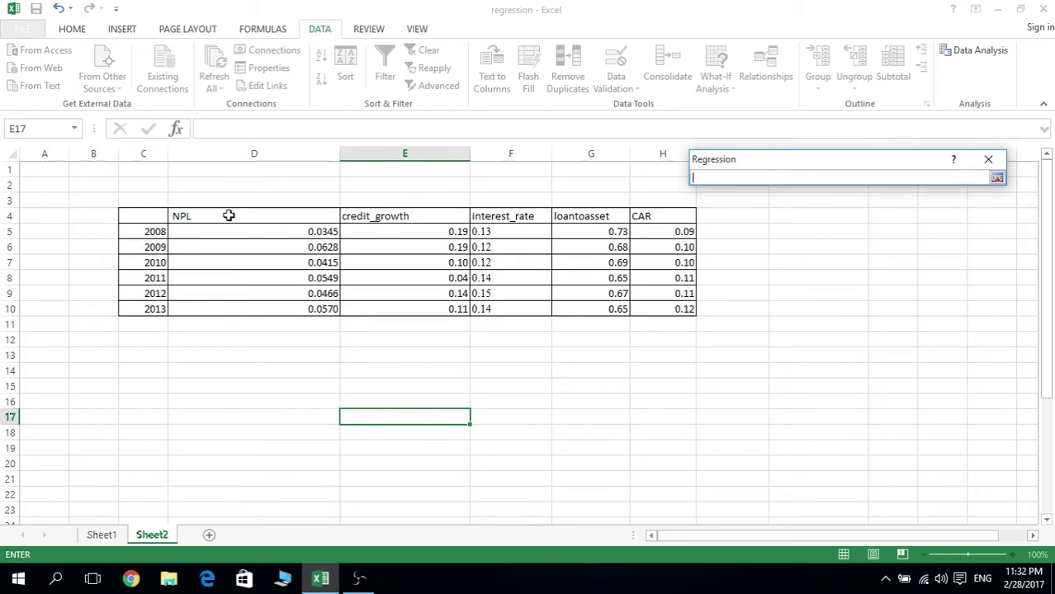
left_click_drag(228, 215, 240, 258)
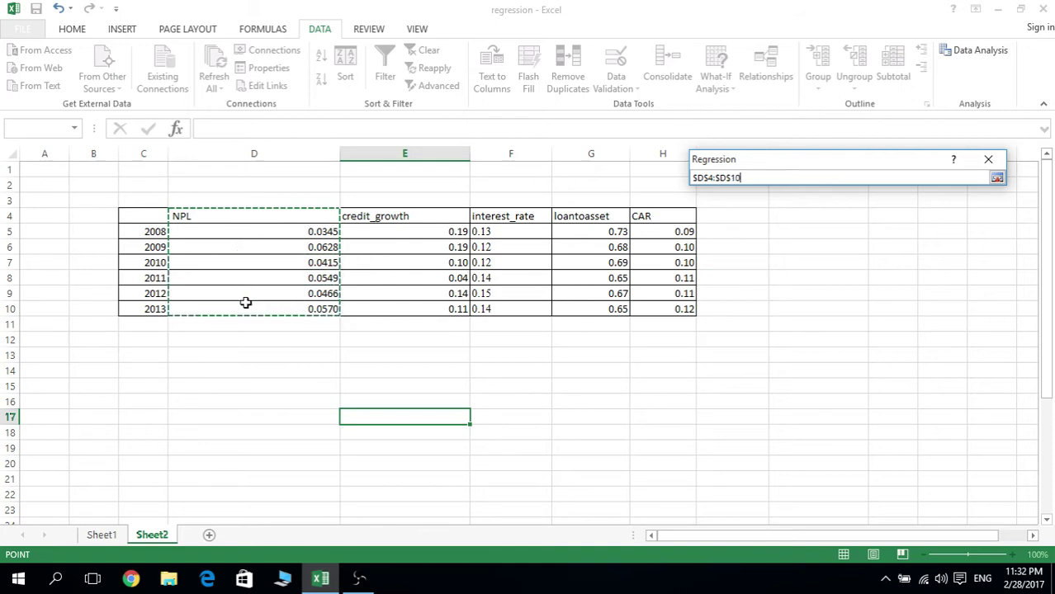
left_click_drag(240, 257, 245, 306)
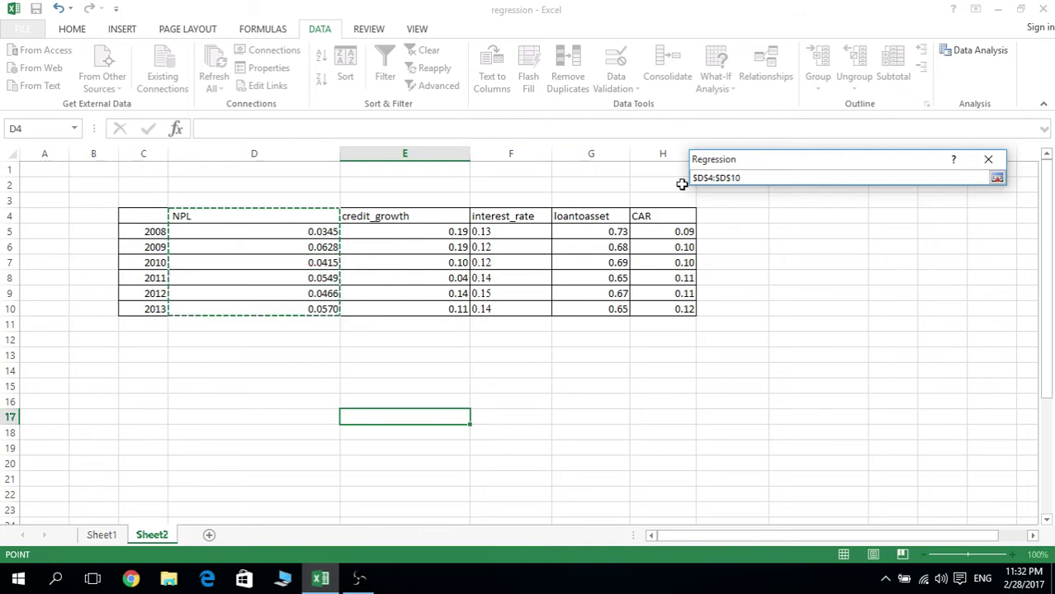
left_click(997, 178)
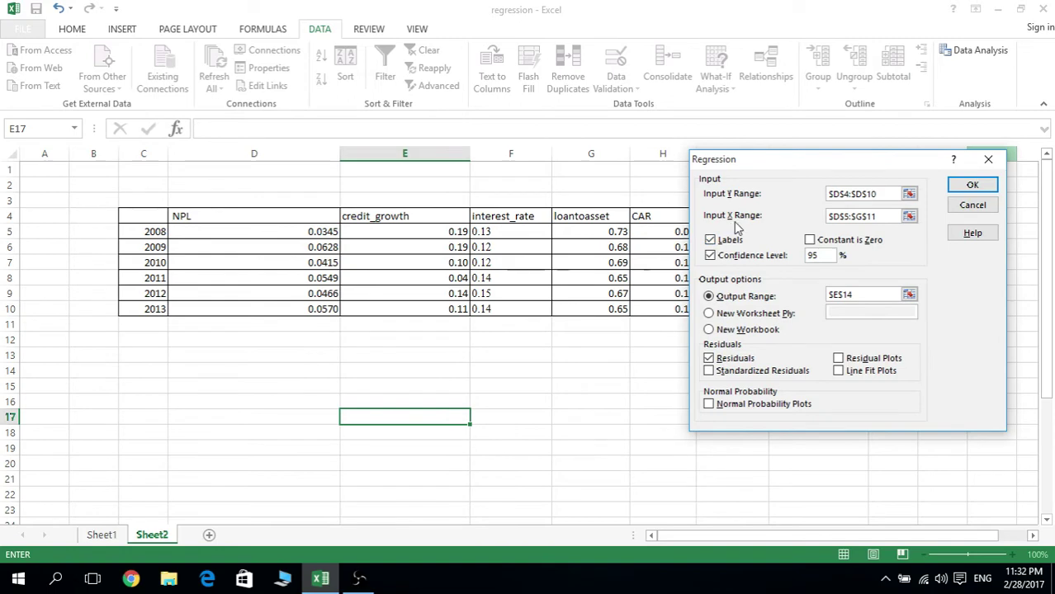
Step: Set the X input range to the credit_growth through CAR columns, $E$4:$H$10
left_click(908, 217)
key("BackSpace")
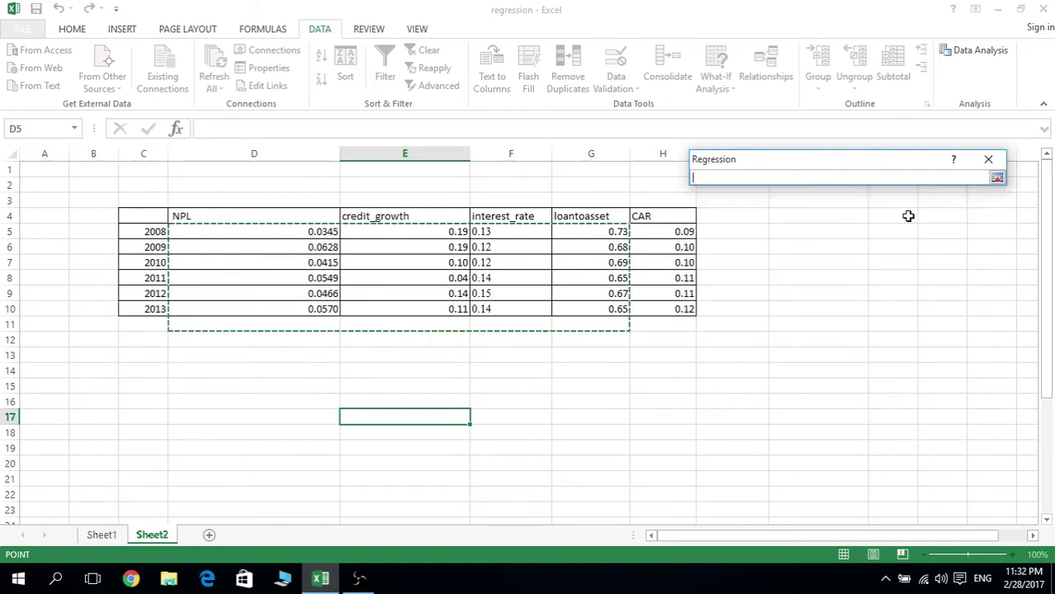
left_click(363, 216)
mouse_move(398, 216)
left_mouse_down()
mouse_move(652, 227)
mouse_move(664, 310)
left_mouse_up()
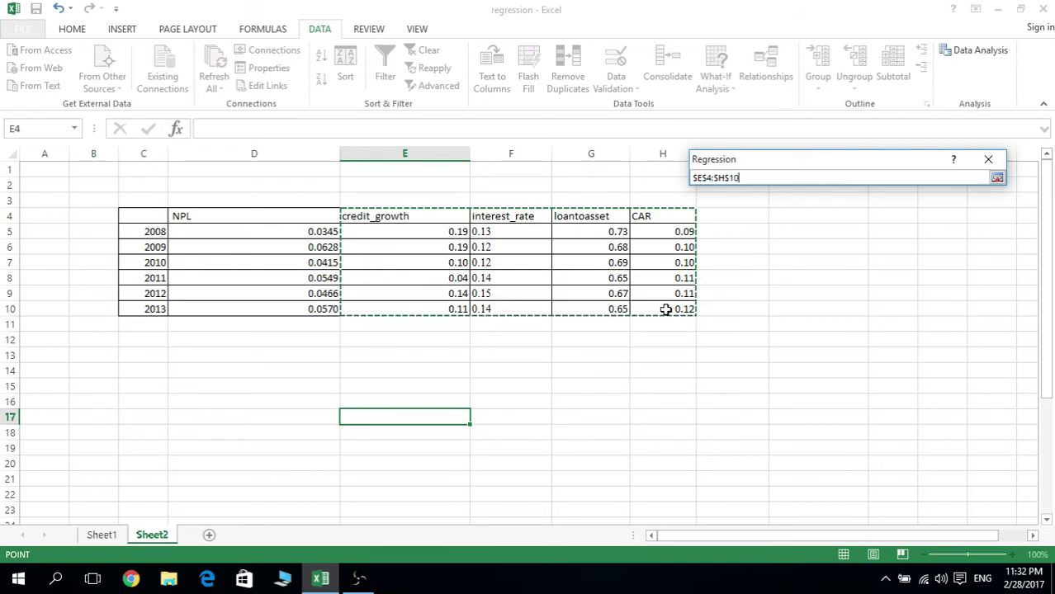
left_click(996, 179)
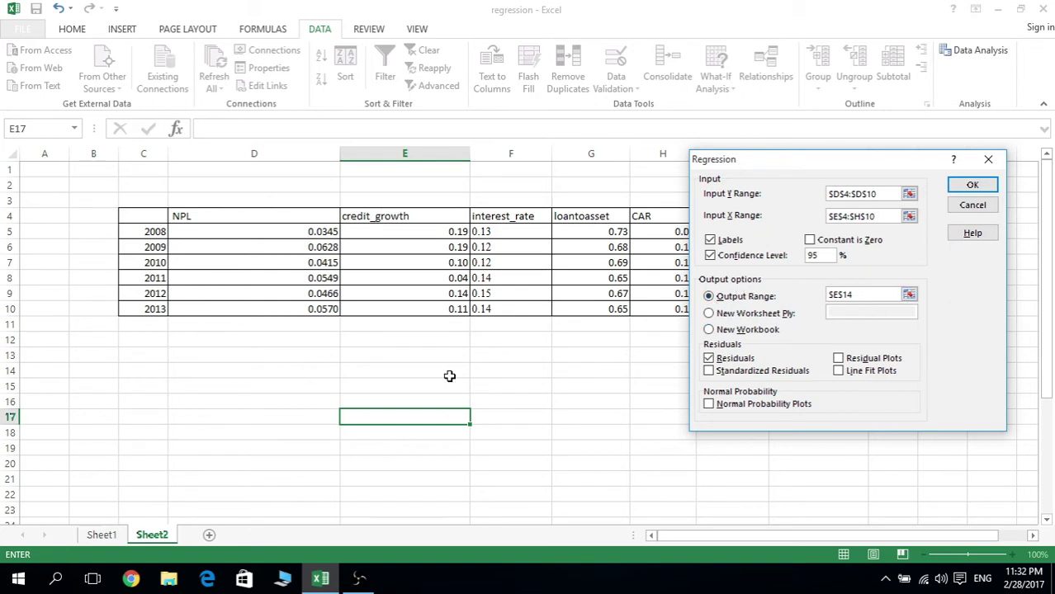
Step: Change the regression output range from E14 to $E$15
left_click(908, 295)
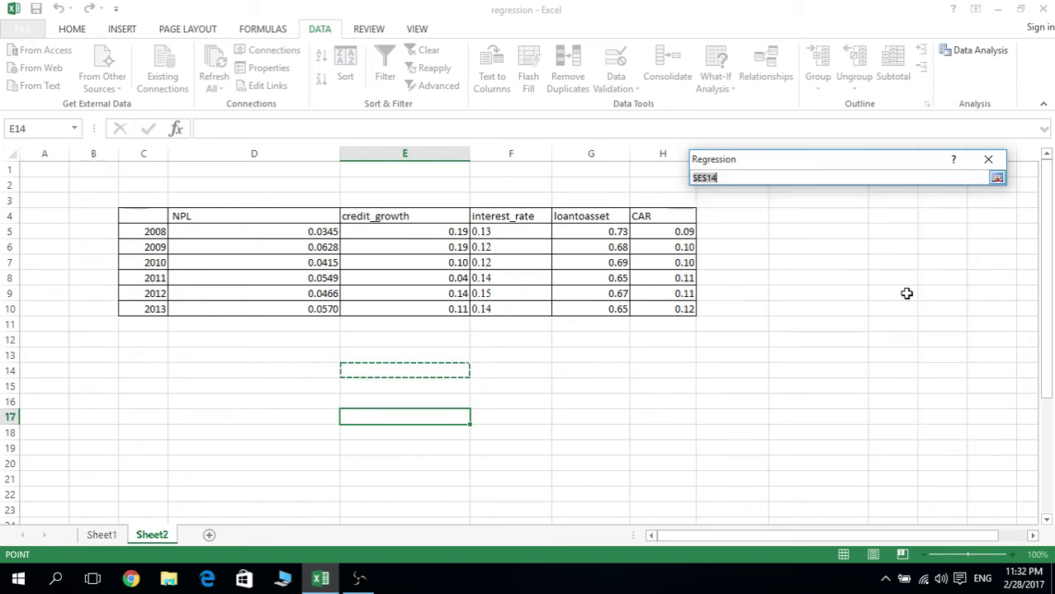
key("BackSpace")
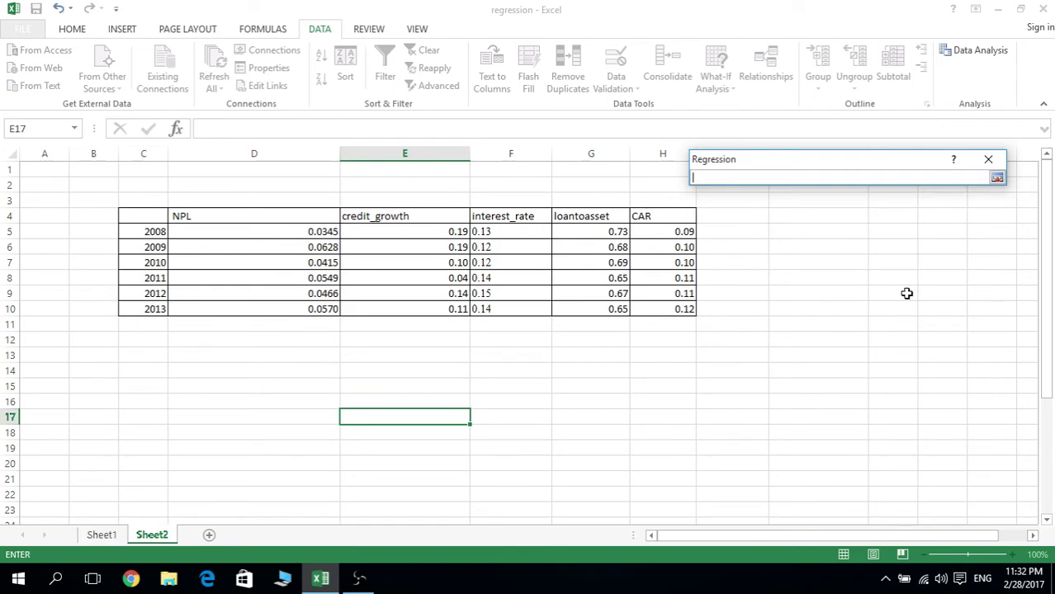
left_click(432, 387)
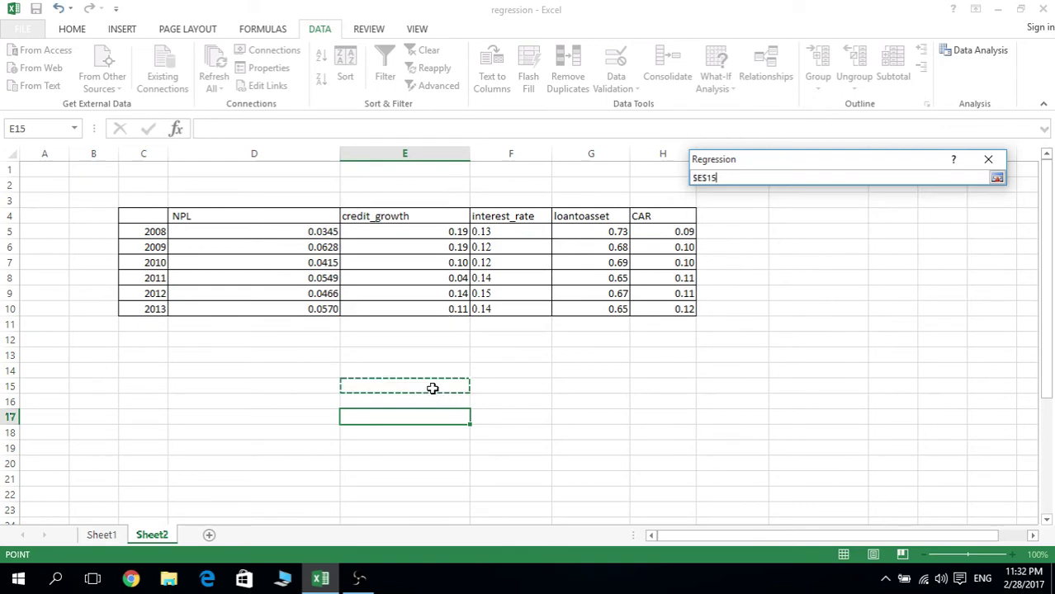
left_click(997, 179)
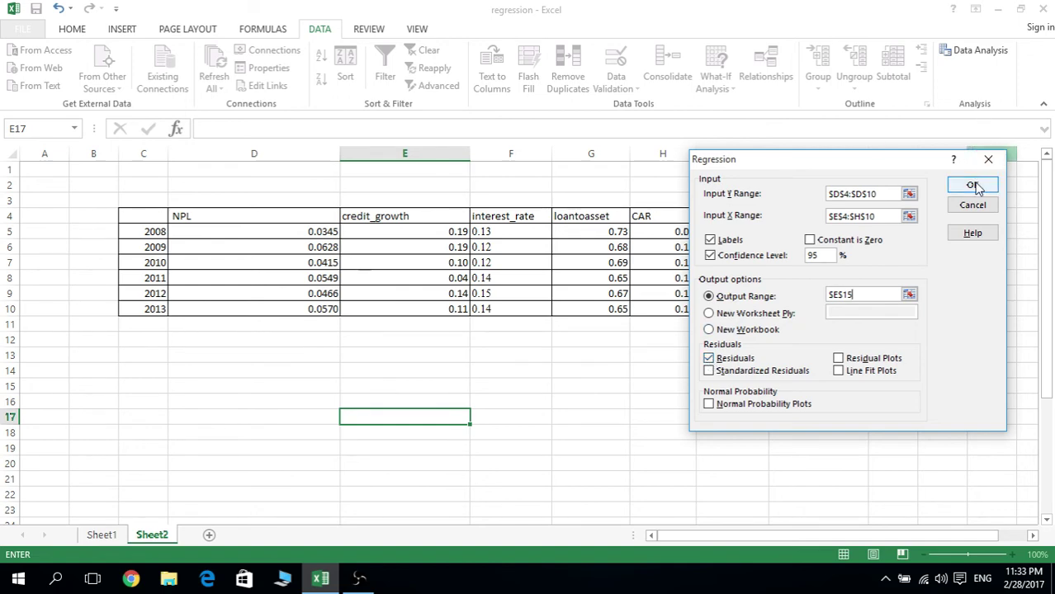
Step: Run the regression and accept overwriting the cells from E15
left_click(974, 185)
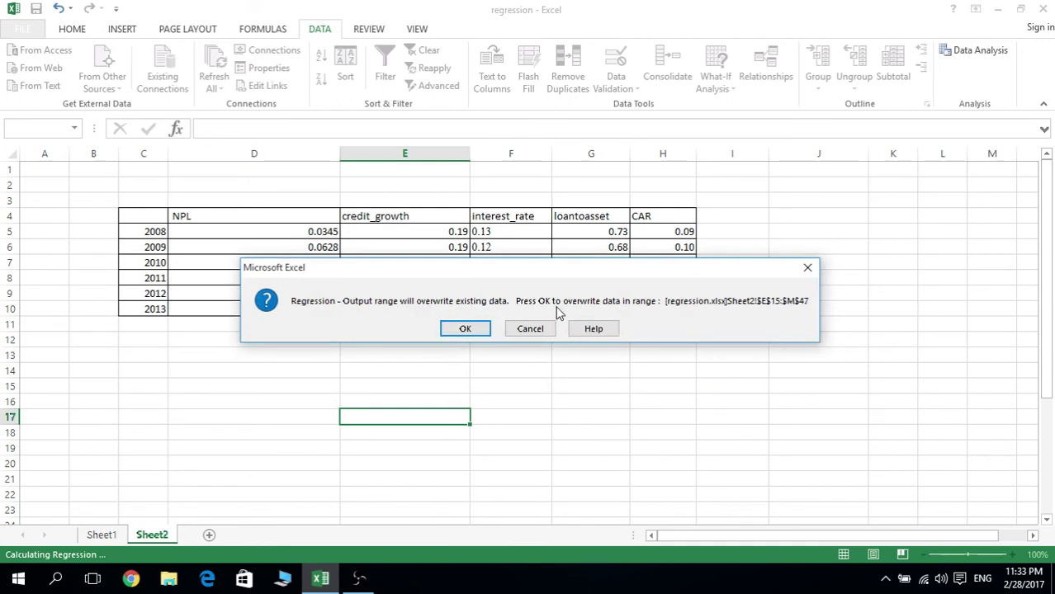
left_click(462, 330)
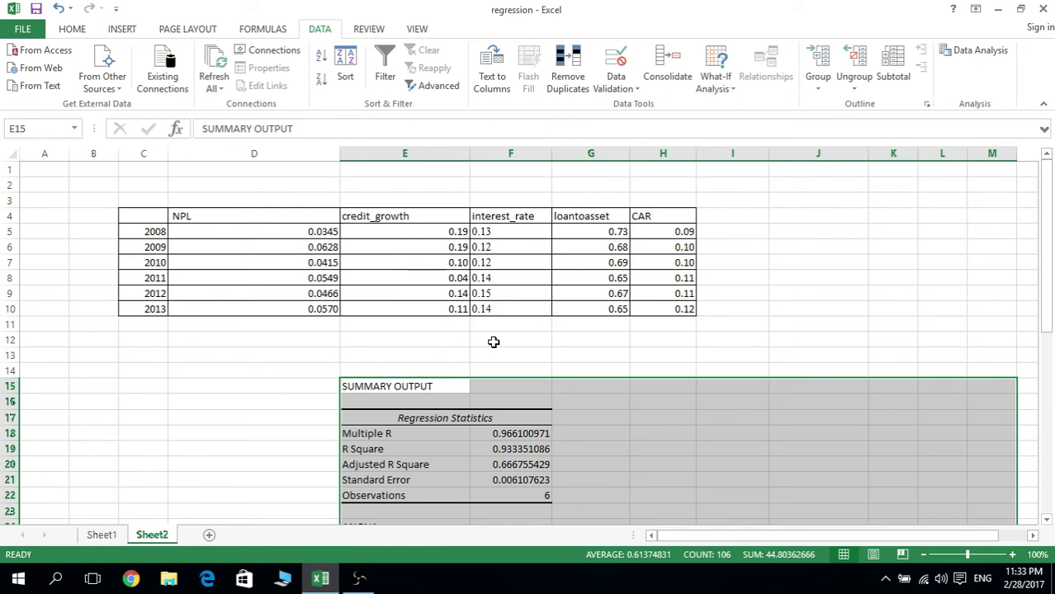
left_click(548, 369)
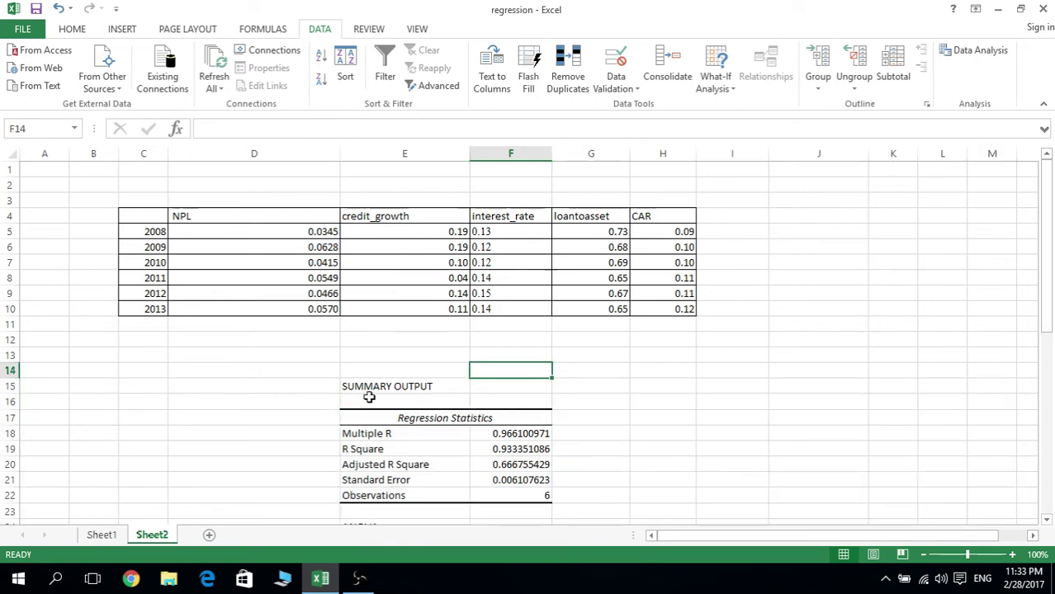
scroll(347, 401, "down", 1)
scroll(343, 401, "down", 1)
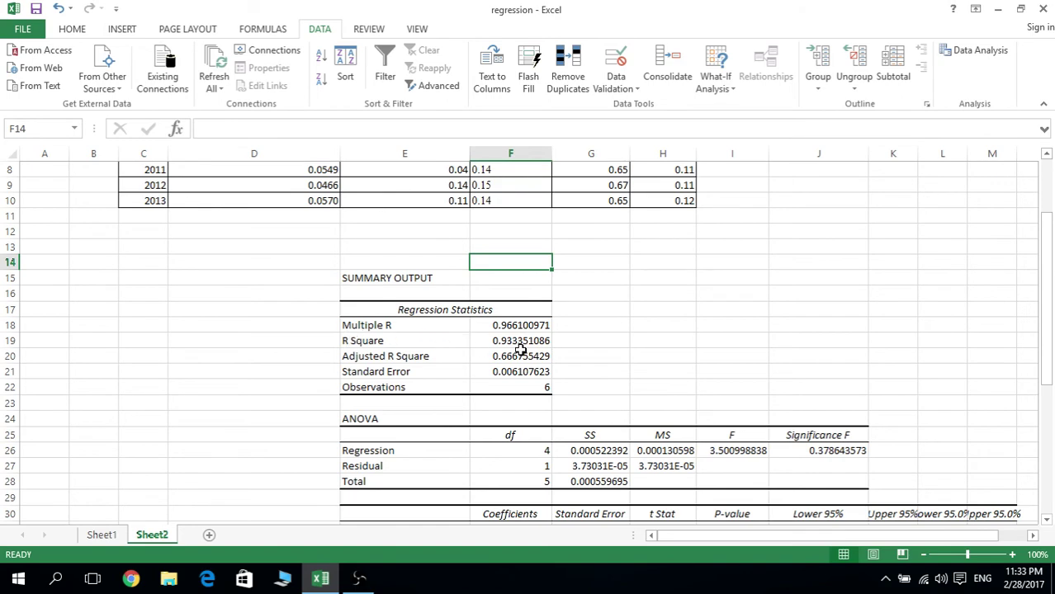
scroll(301, 407, "down", 1)
scroll(294, 406, "down", 2)
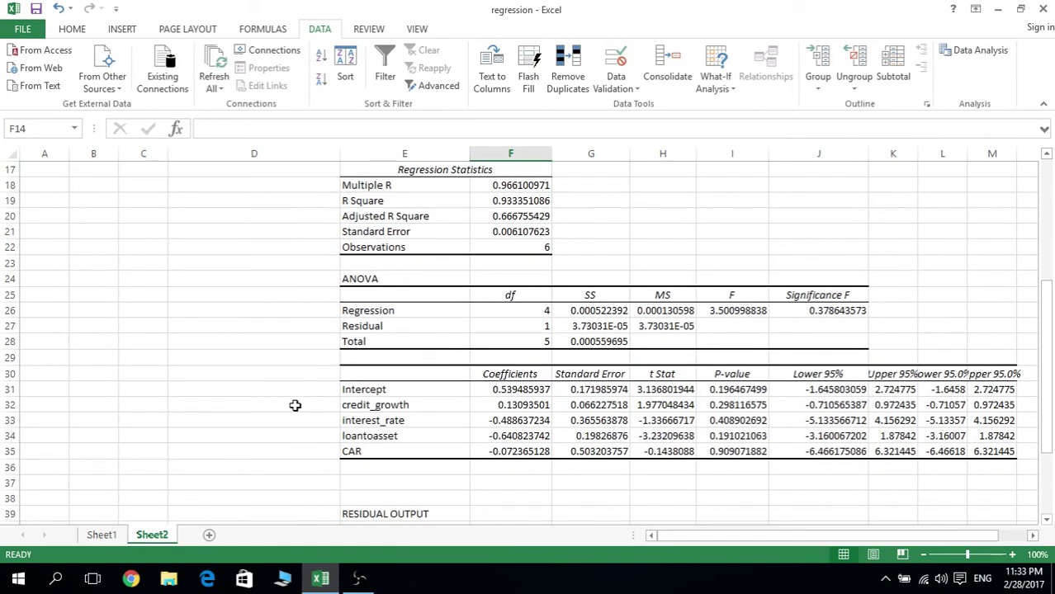
scroll(295, 406, "down", 1)
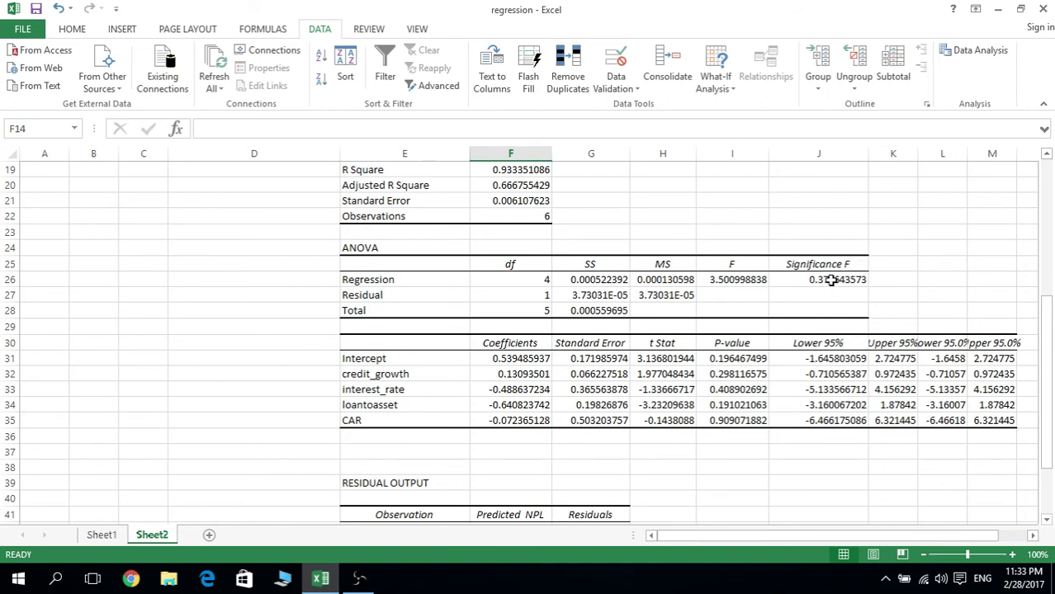
left_click(831, 280)
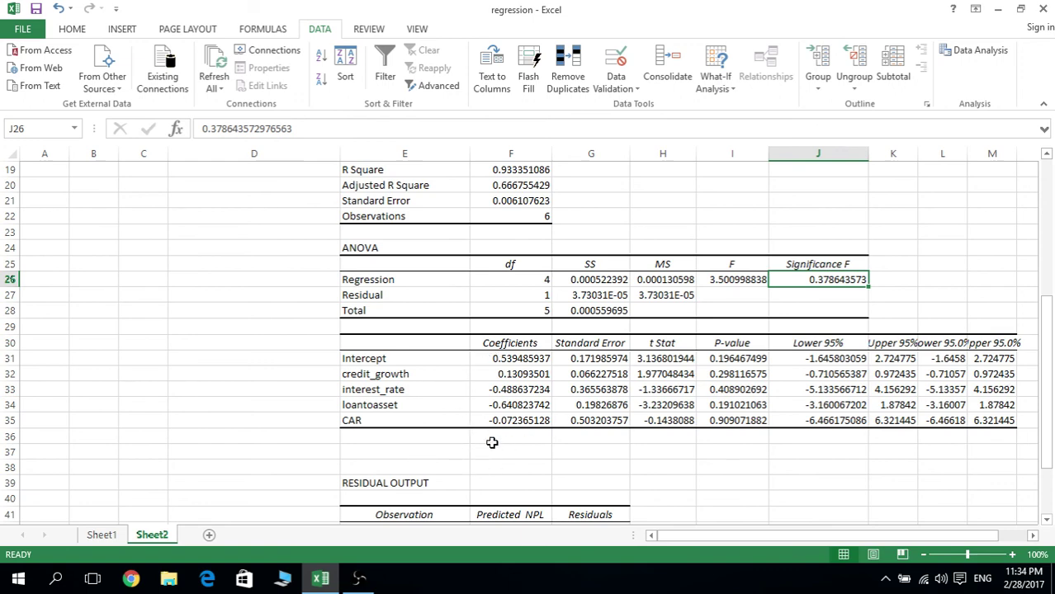
scroll(492, 443, "down", 2)
scroll(492, 443, "down", 1)
scroll(491, 442, "down", 2)
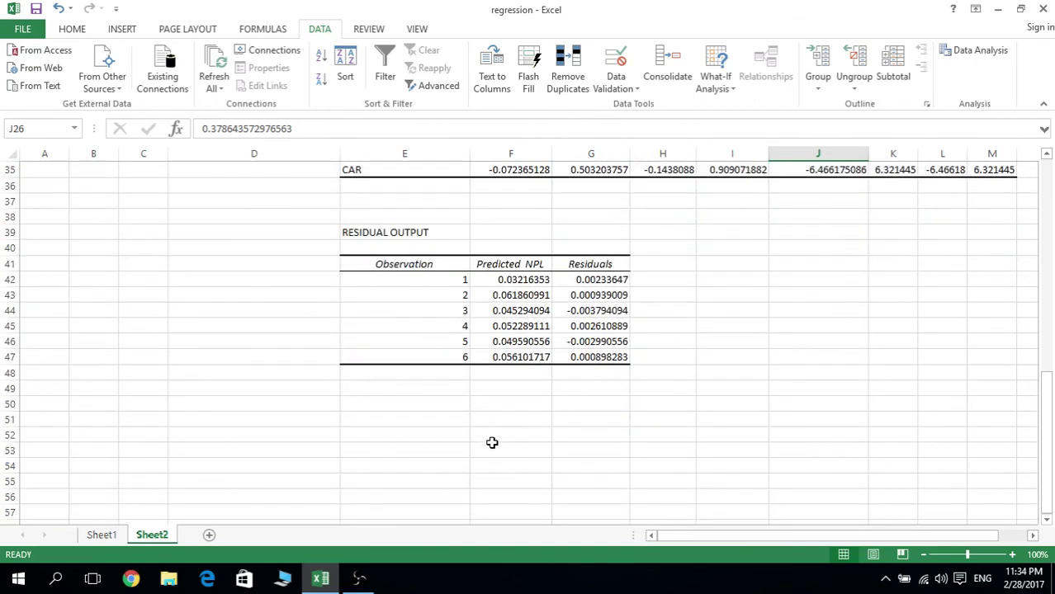
scroll(492, 442, "up", 4)
scroll(491, 442, "up", 1)
scroll(491, 442, "up", 1)
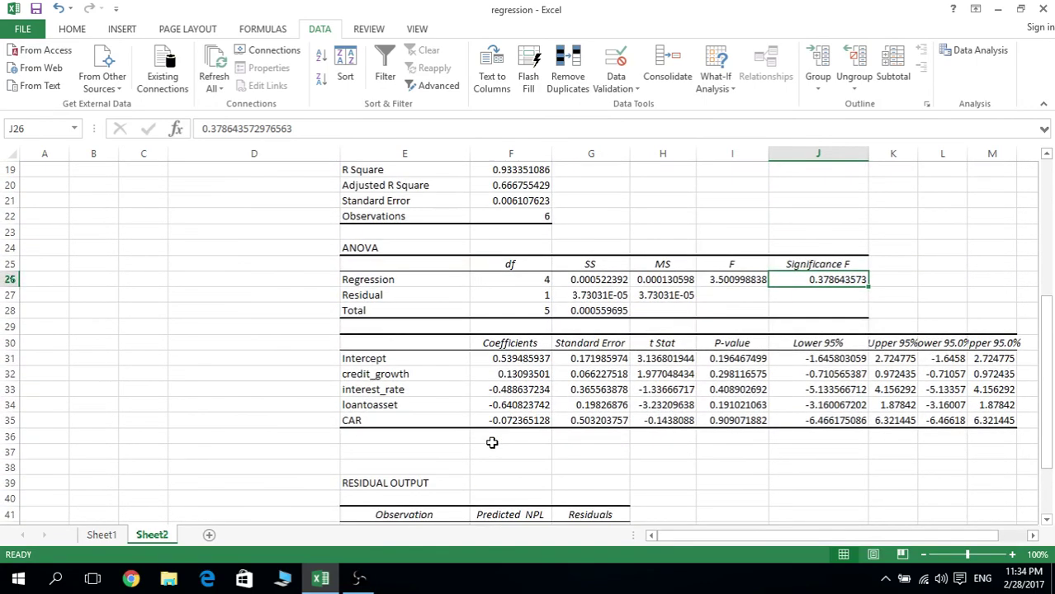
scroll(492, 442, "up", 2)
scroll(492, 442, "up", 1)
scroll(492, 442, "up", 1)
scroll(491, 443, "up", 2)
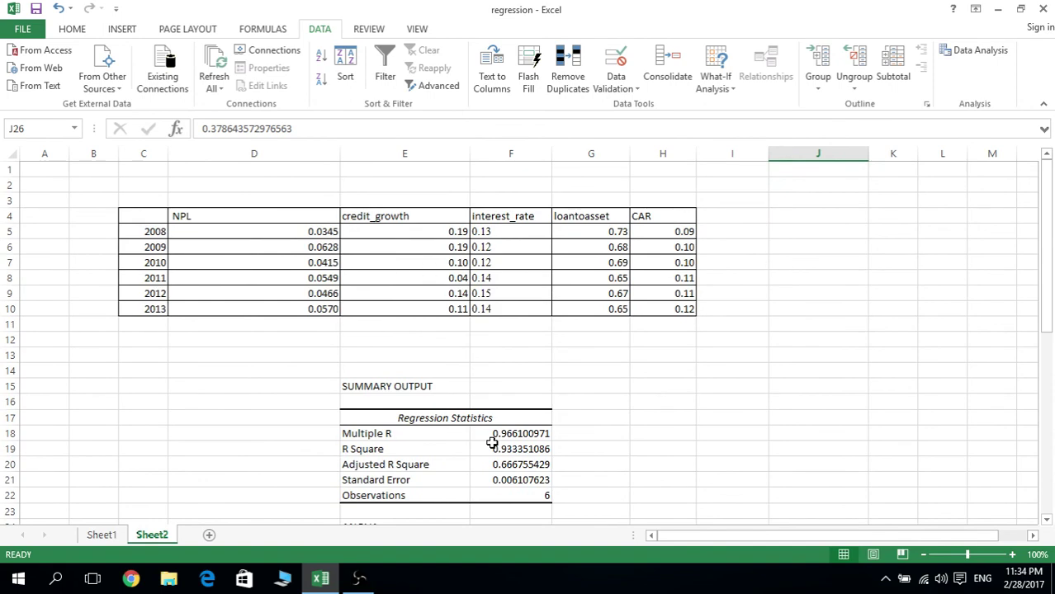
left_click(358, 578)
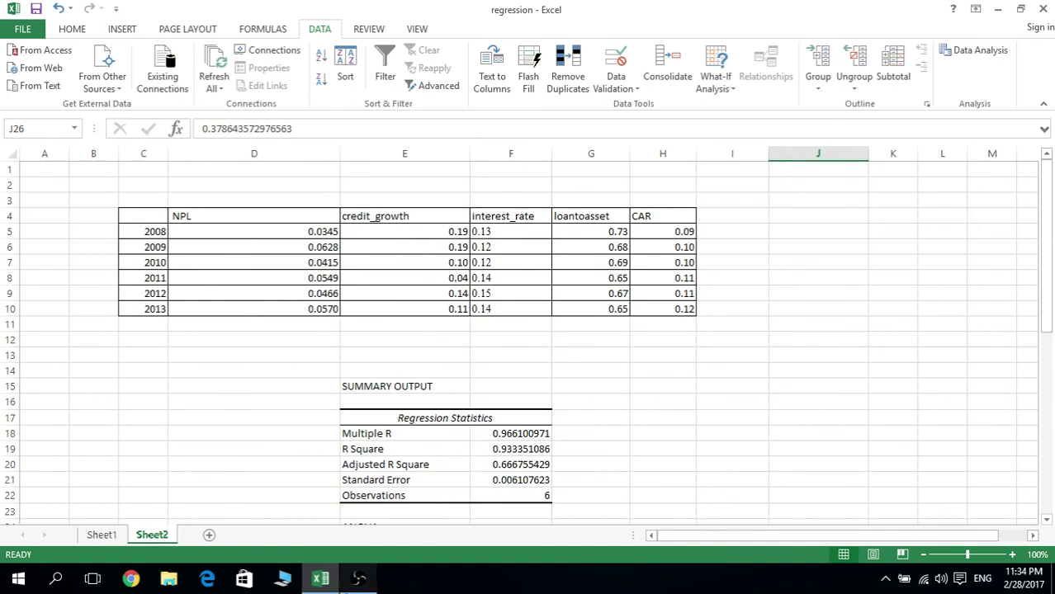